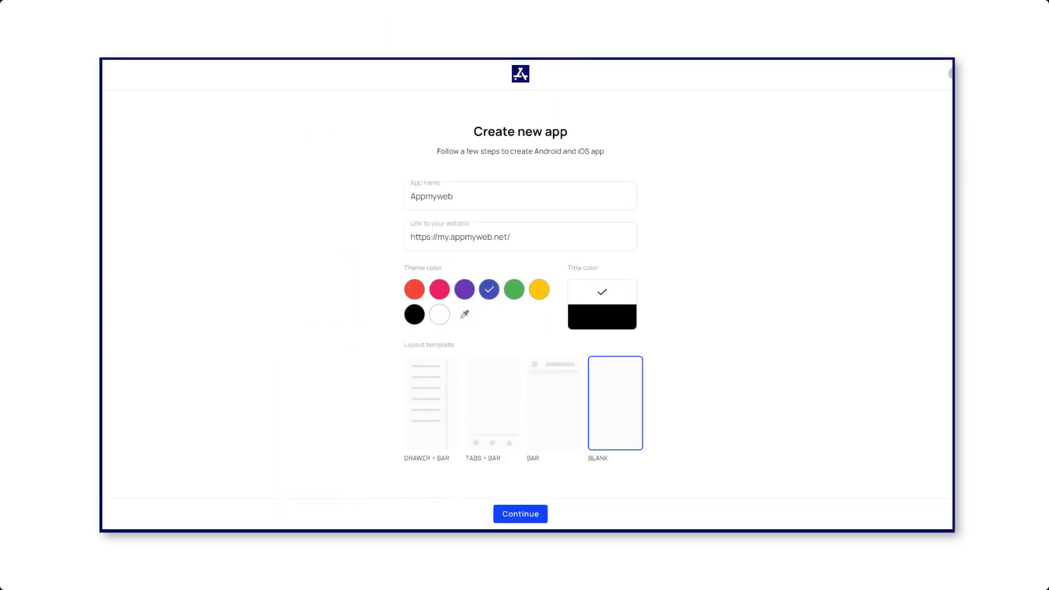
- Choose the Drawer + Bar layout template for the new app and continue with its creation
left_click(431, 403)
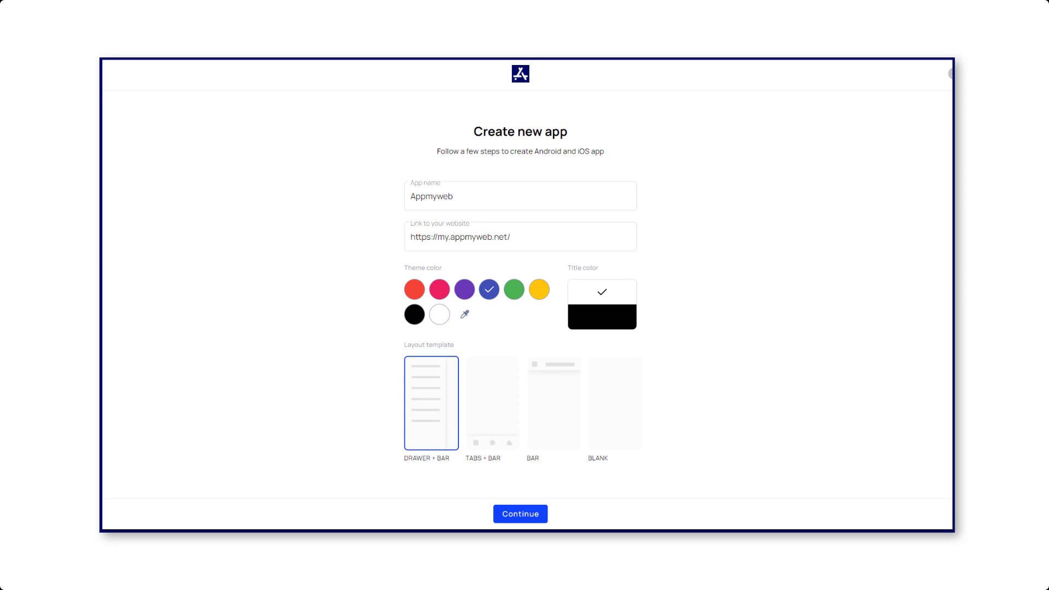
left_click(532, 516)
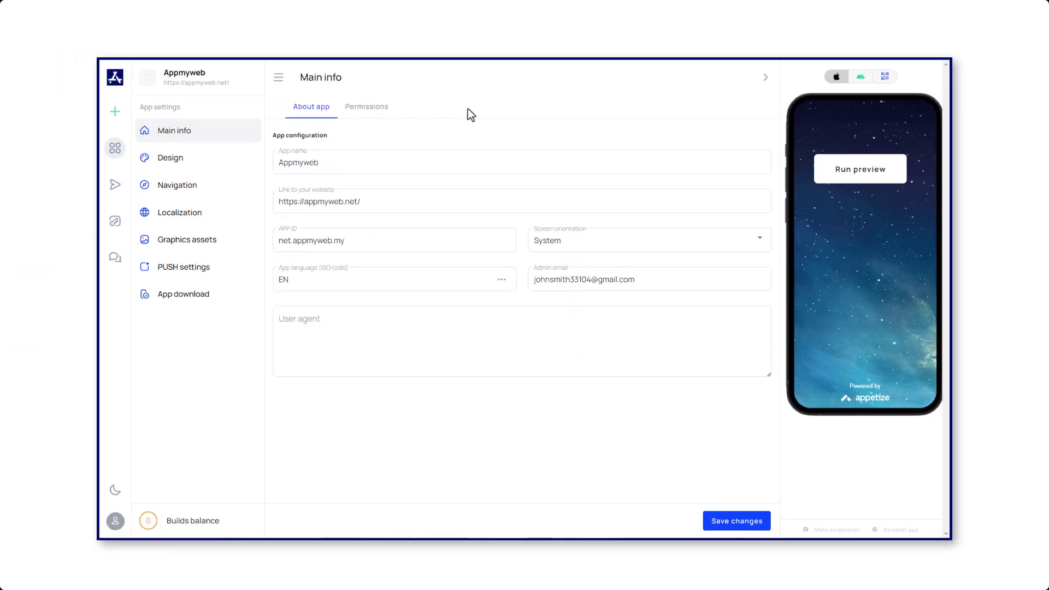
- Try to switch on the Geolocation permission in the app's permission settings
left_click(367, 112)
left_click(740, 173)
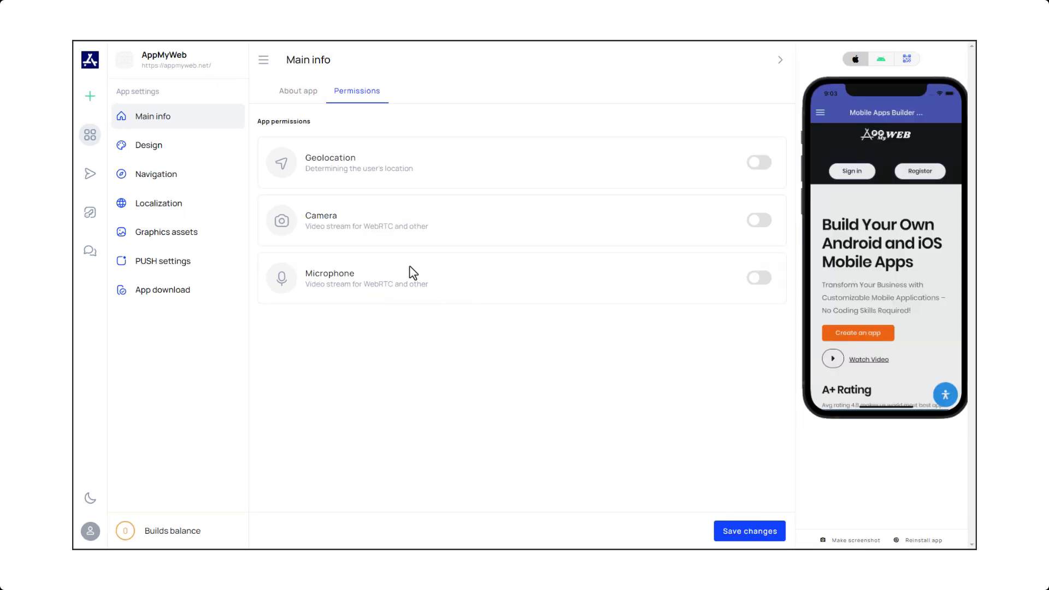
- Set the design template's theme color to #000000 and its active tab color to #FE4F00, and save the changes
left_click(154, 149)
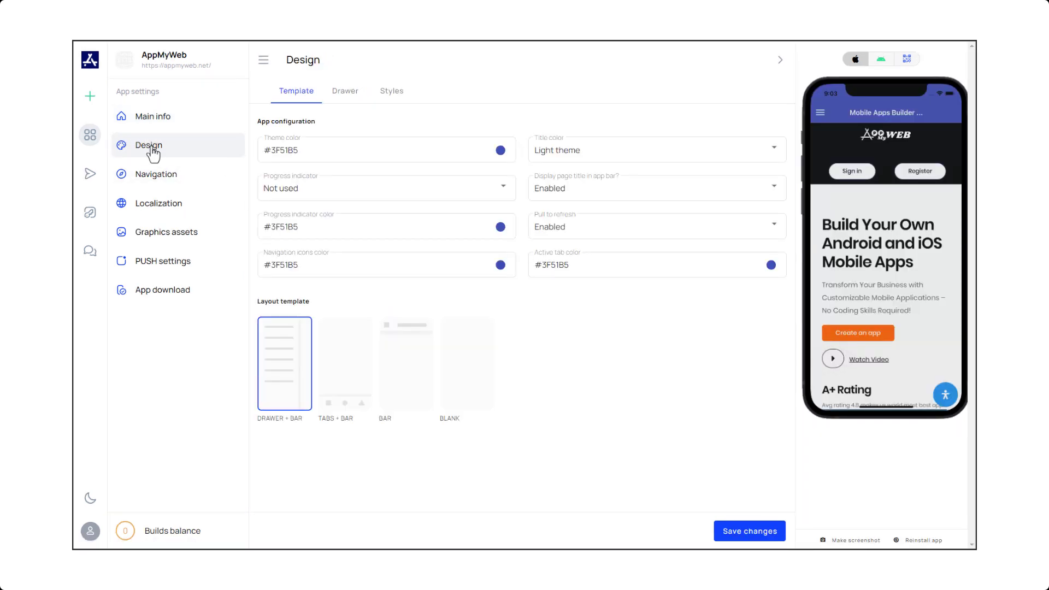
left_click(501, 150)
left_click(614, 386)
left_click(772, 269)
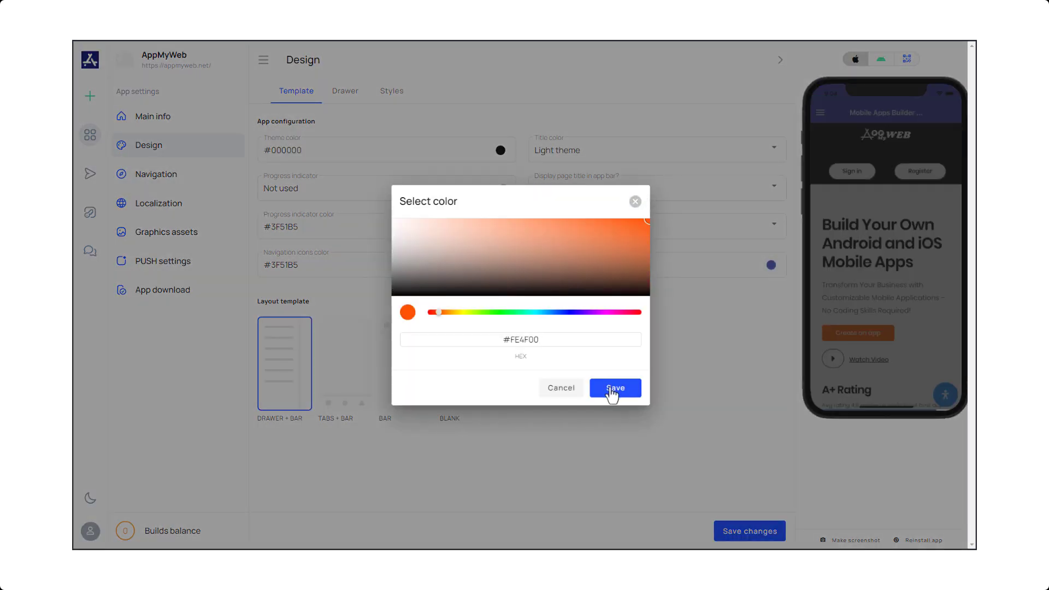
left_click(612, 389)
left_click(748, 533)
- Set the drawer header's background color to #000000 and save the design changes
left_click(345, 90)
left_click(933, 127)
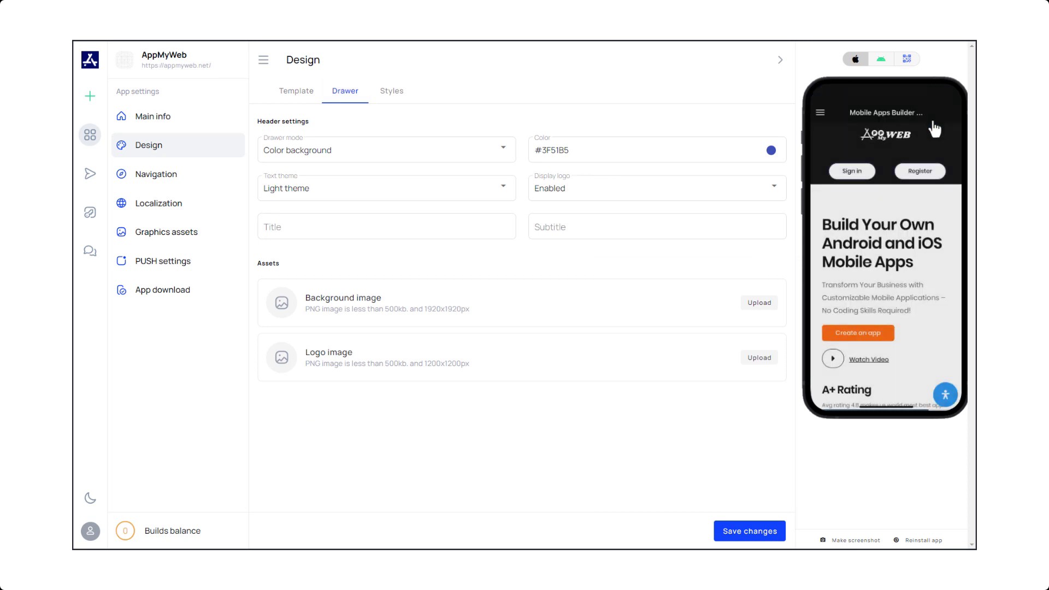
left_click(771, 150)
left_click(394, 295)
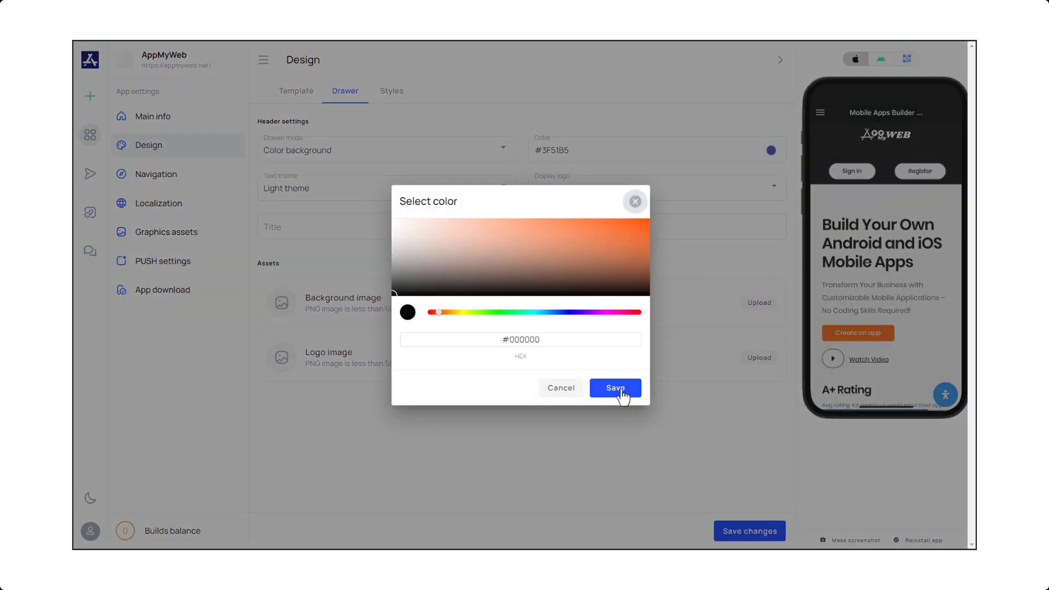
left_click(621, 388)
left_click(745, 531)
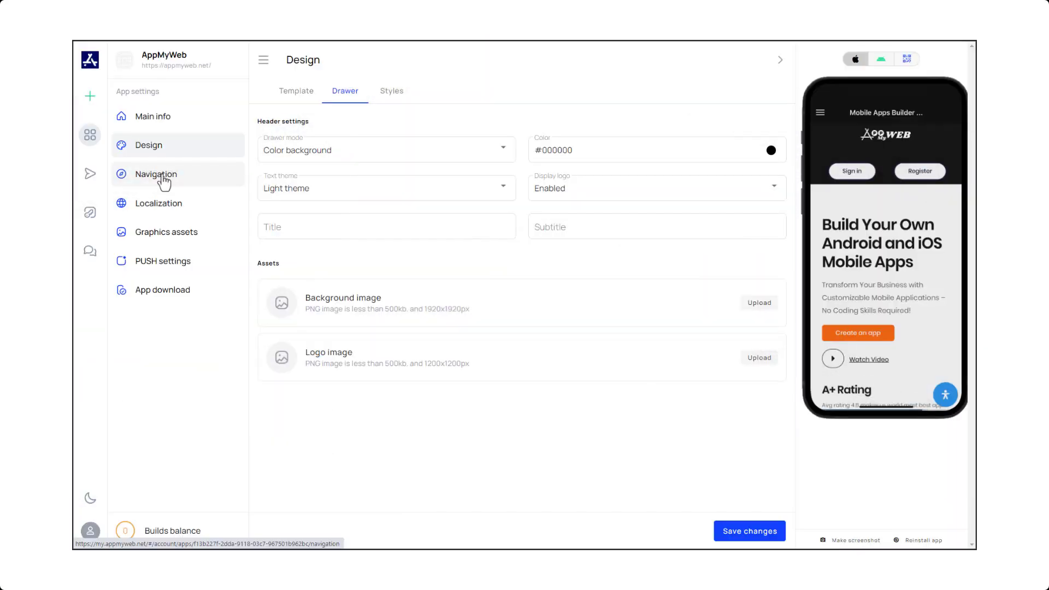
left_click(162, 175)
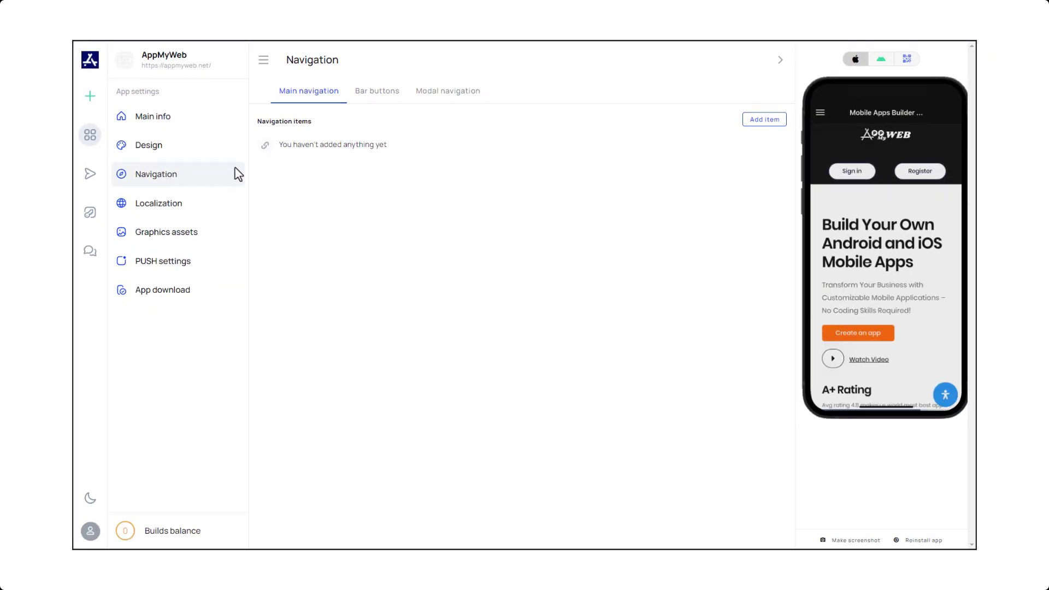
left_click(778, 129)
type("Home")
left_click(606, 290)
type("https://appmyweb.net/")
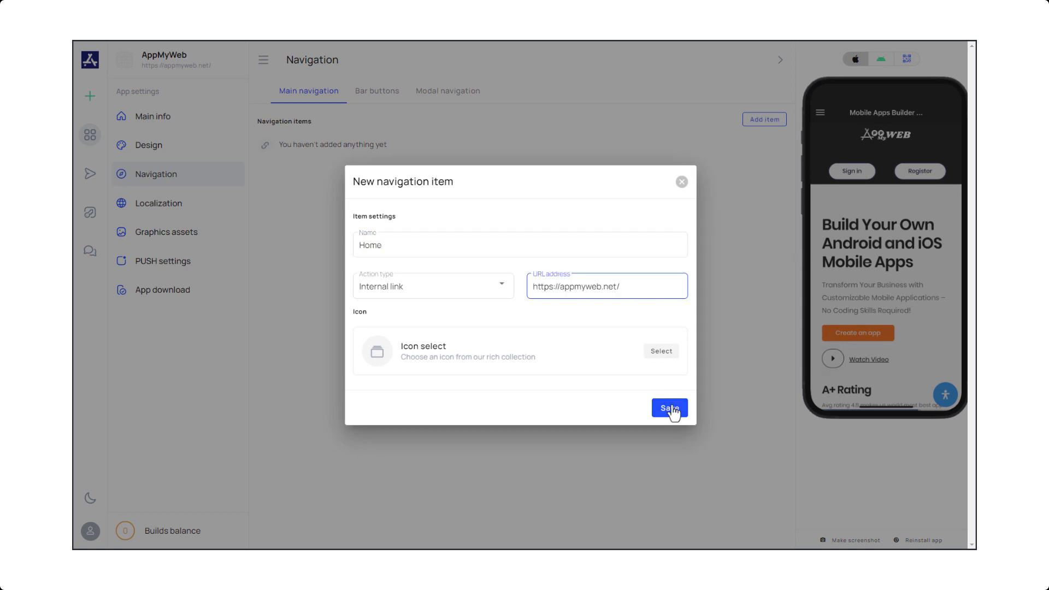
left_click(654, 350)
type("home")
left_click(369, 257)
left_click(651, 407)
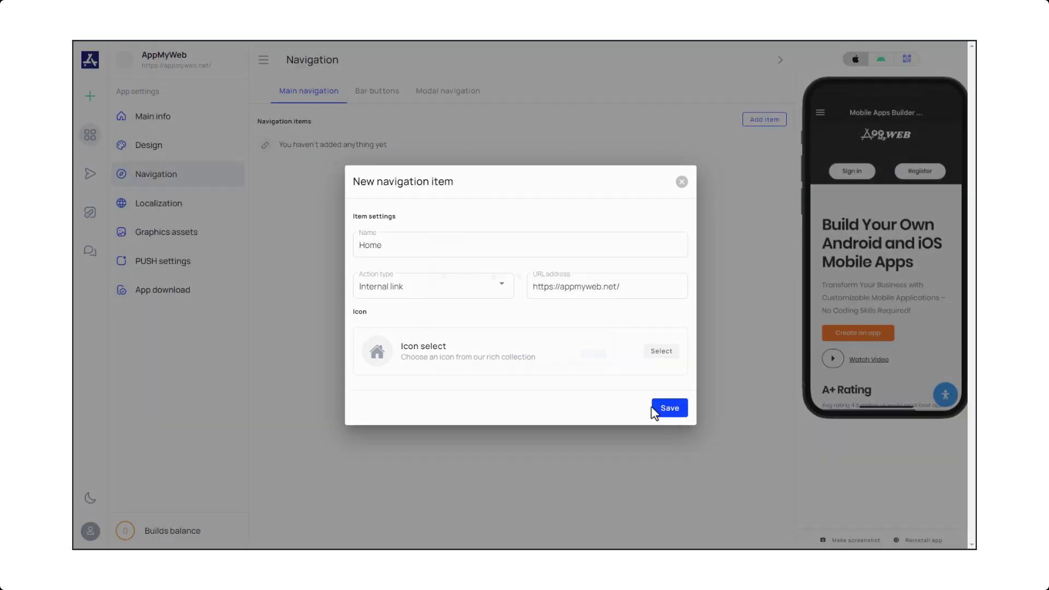
left_click(668, 408)
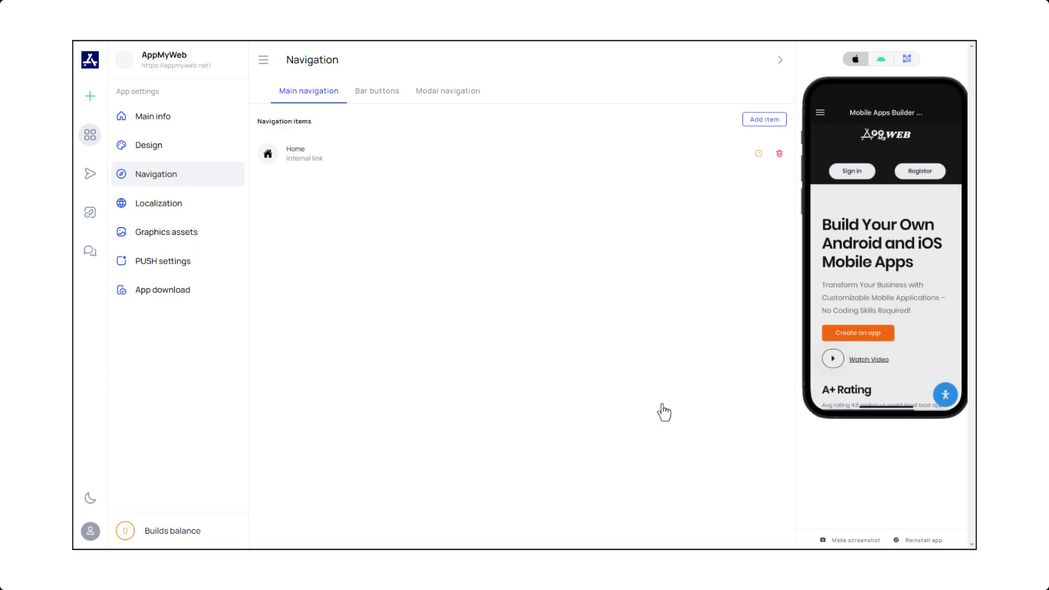
left_click(764, 119)
type("Pricing")
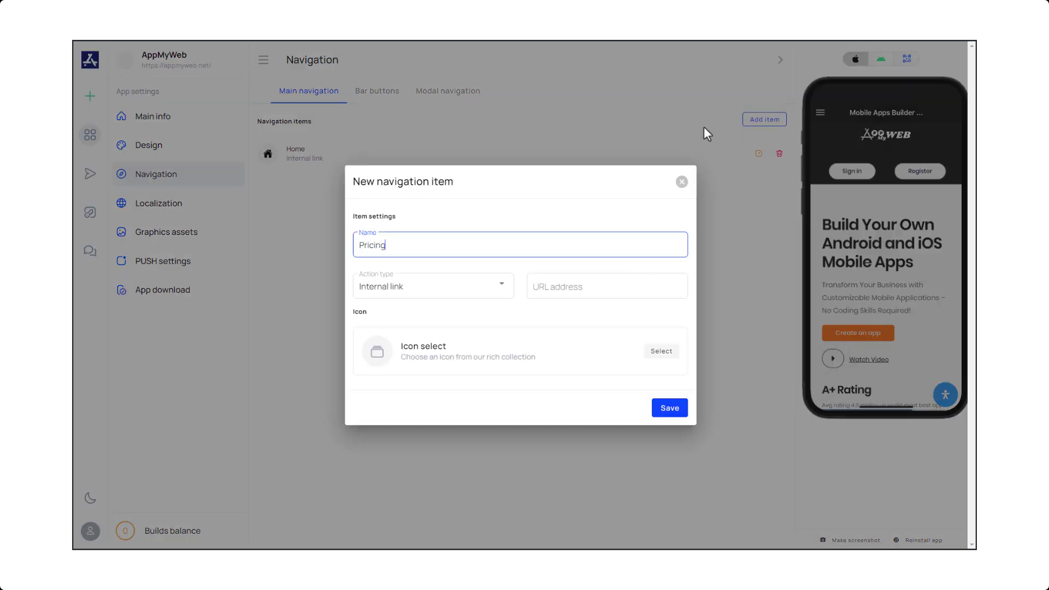
left_click(571, 290)
type("https://appmyweb.net/#Pricing")
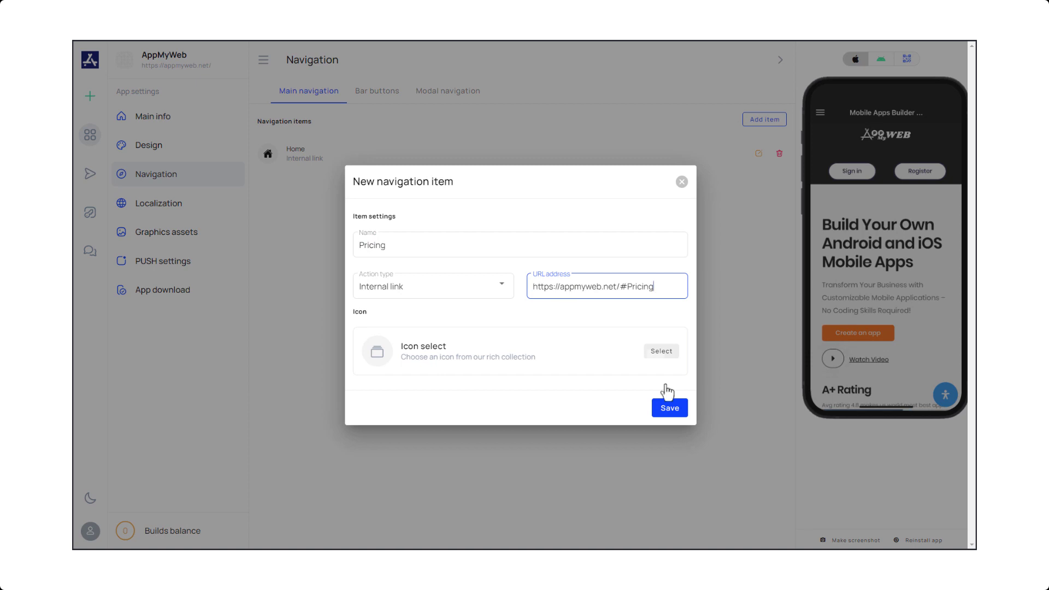
left_click(661, 350)
type("prici")
key("BackSpace")
key("BackSpace")
left_click(465, 303)
left_click(662, 408)
left_click(670, 410)
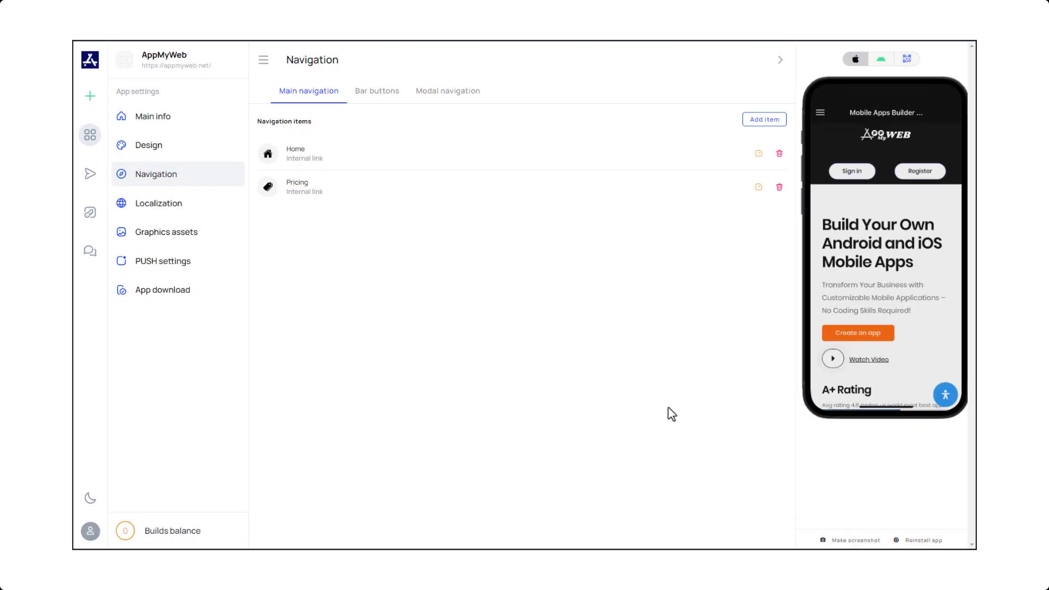
left_click(764, 119)
type("Knowledge Base")
left_click(593, 285)
type("https://appmyweb.net/docs/")
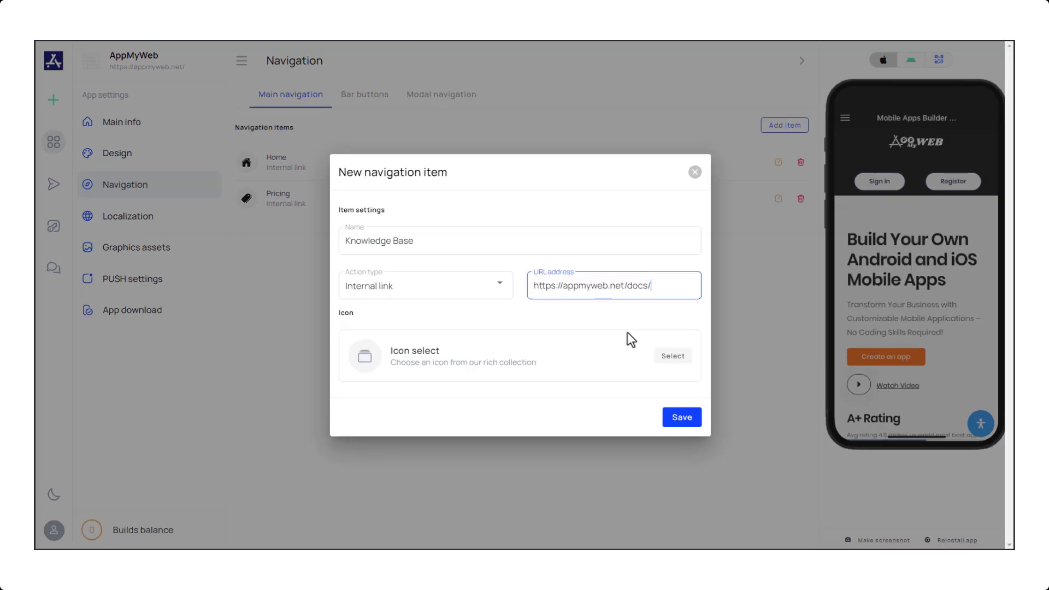
left_click(670, 408)
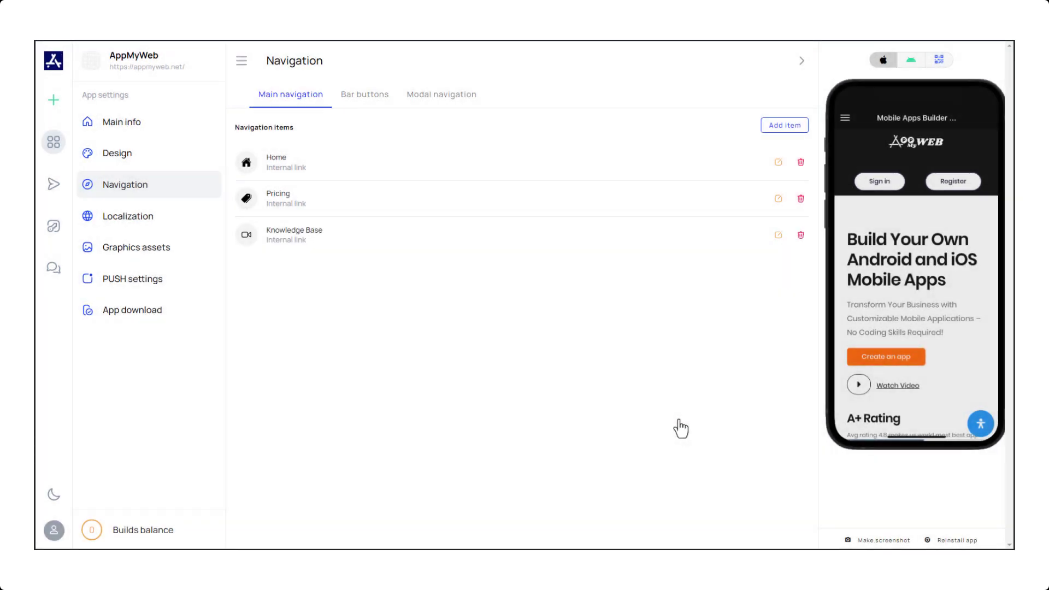
left_click(846, 120)
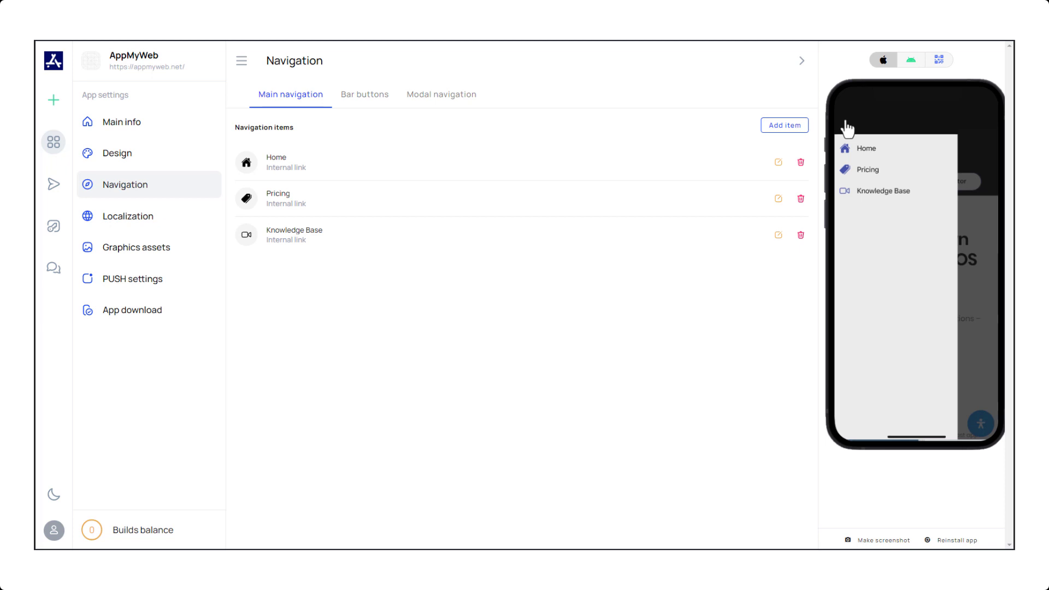
- Add a bar button named Email with the Send email action, the support e-mail address and an envelope icon
left_click(365, 96)
left_click(783, 126)
left_click(447, 234)
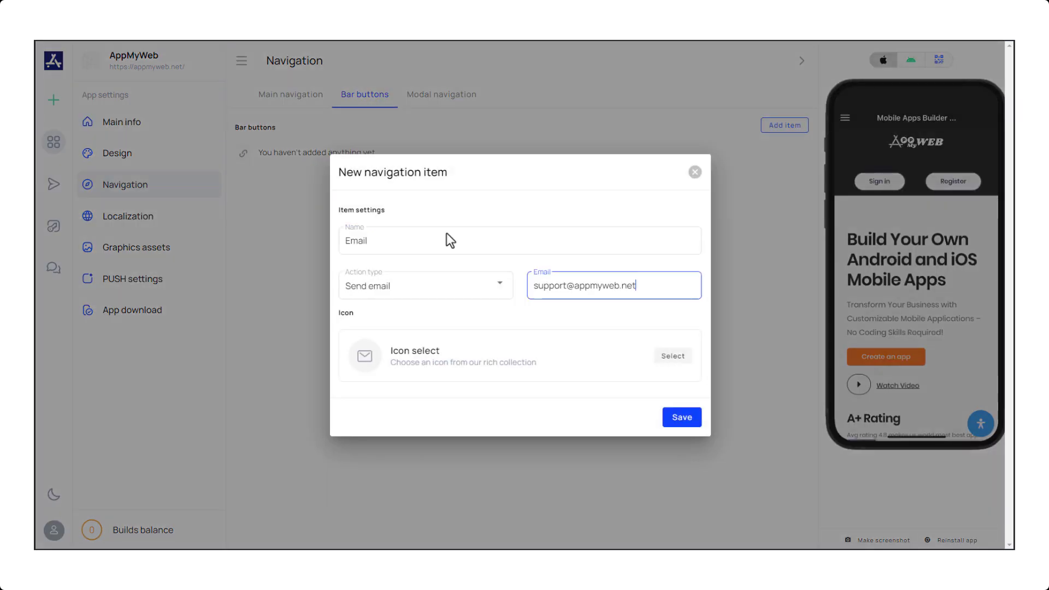
left_click(671, 415)
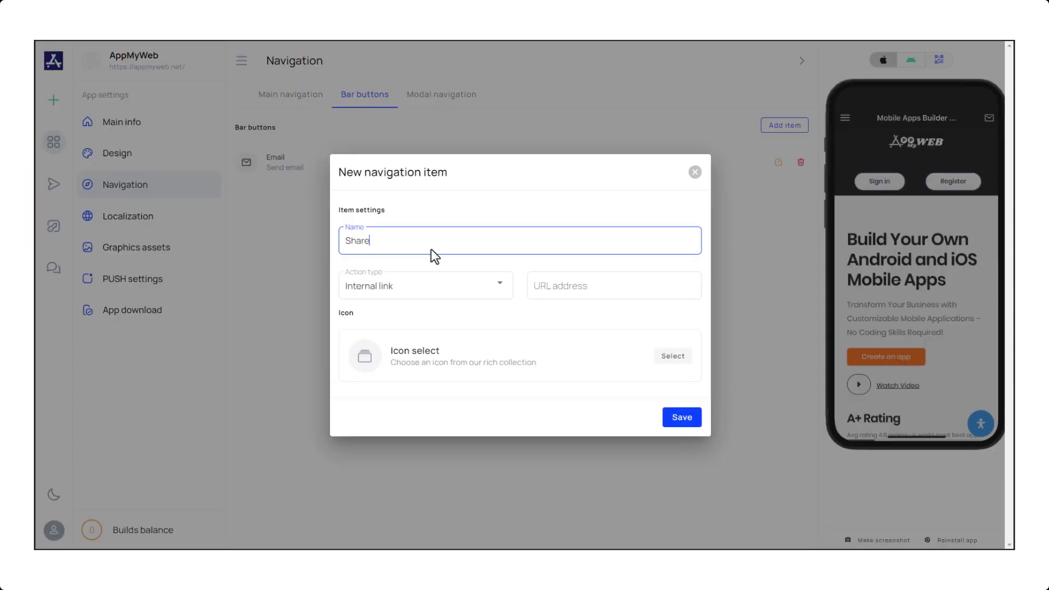
- Add a bar button named Share with the Share action and a share icon
left_click(414, 293)
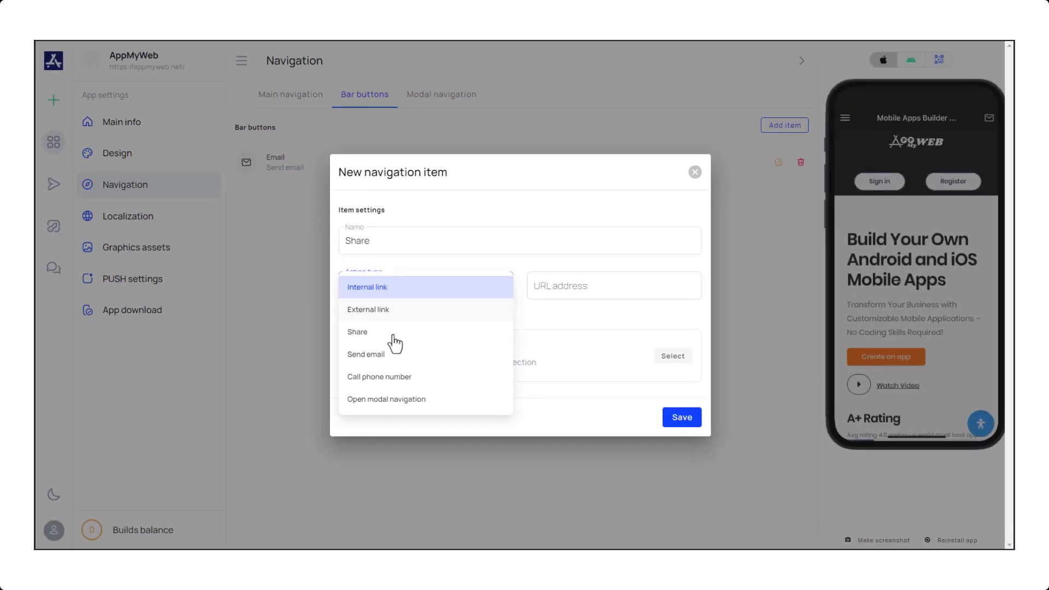
left_click(394, 333)
left_click(673, 355)
left_click(452, 200)
type("share")
left_click(568, 254)
left_click(673, 417)
left_click(682, 419)
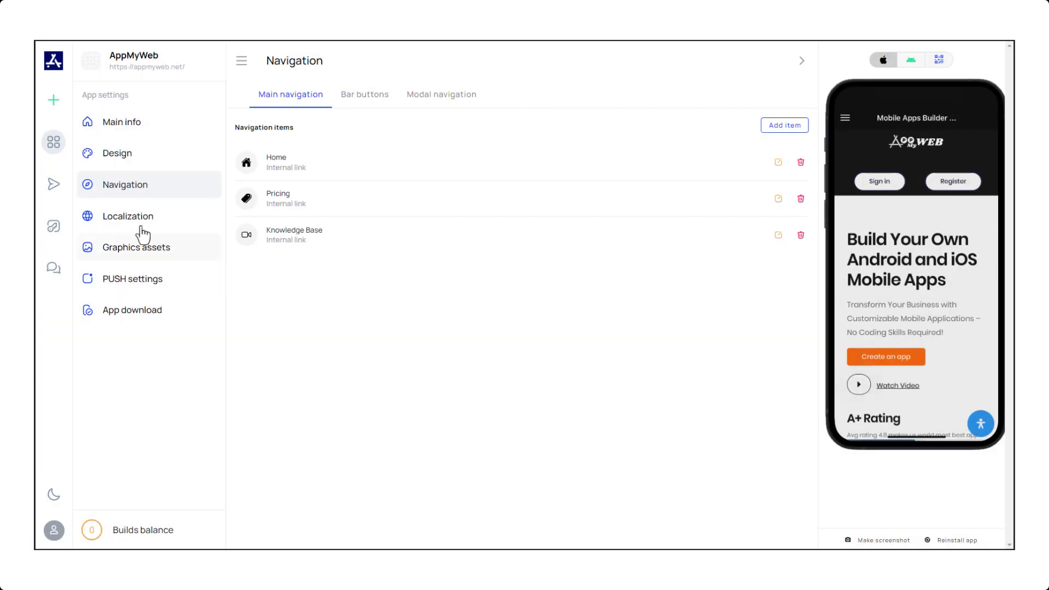
- Review the localization text variables and images, and open the graphics assets settings
left_click(123, 221)
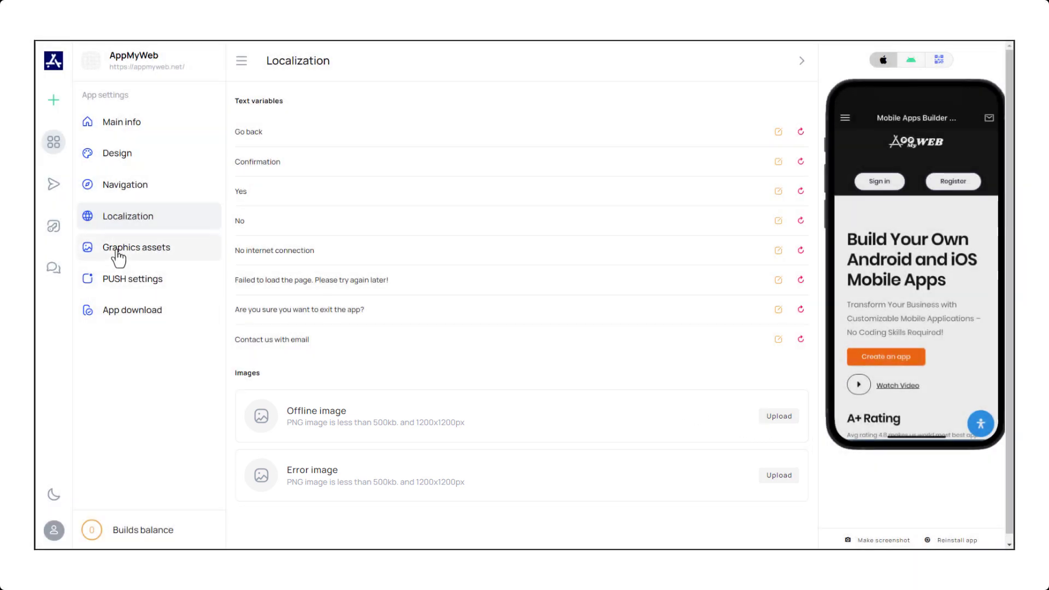
left_click(158, 251)
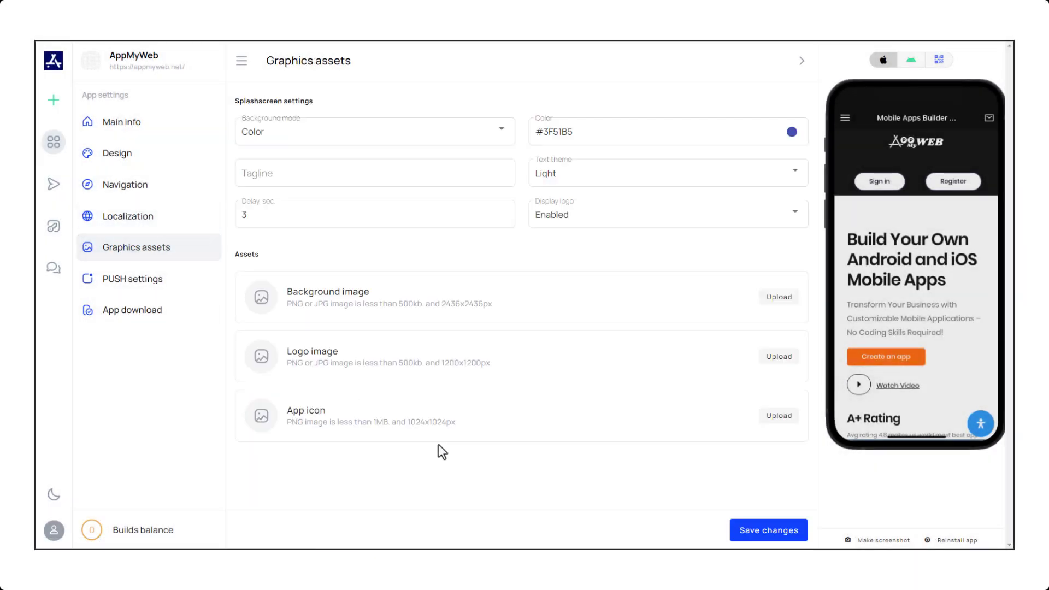
- Enter "Ready to Build your app?" as the splash screen tagline
left_click(349, 177)
type("Ready to Bui")
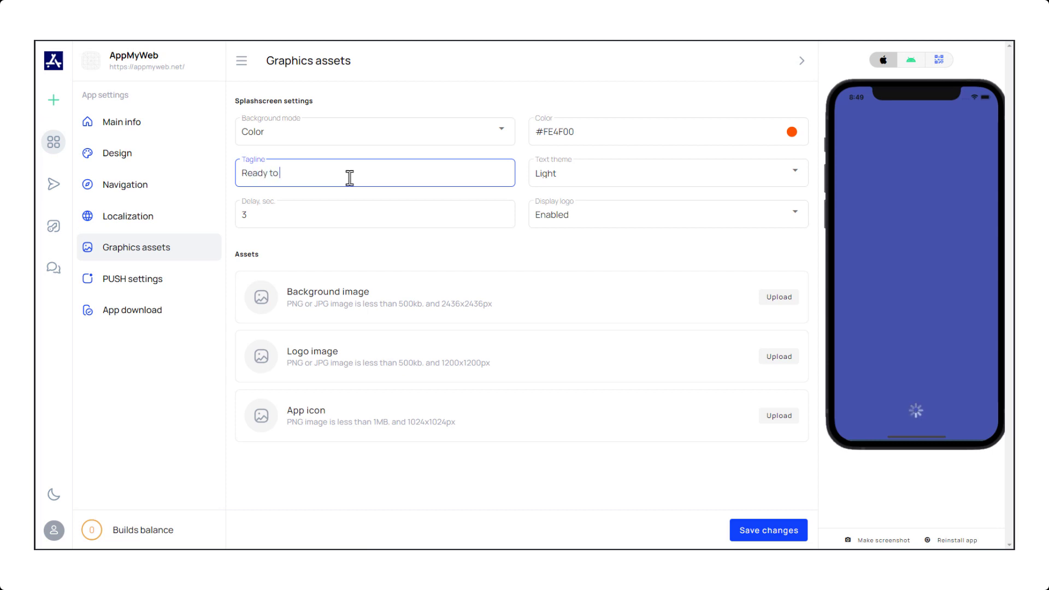
type("ld your app?")
left_click(665, 236)
left_click(665, 229)
left_click(519, 243)
- Upload a background image and a logo image for the splash screen
left_click(790, 302)
left_click(778, 360)
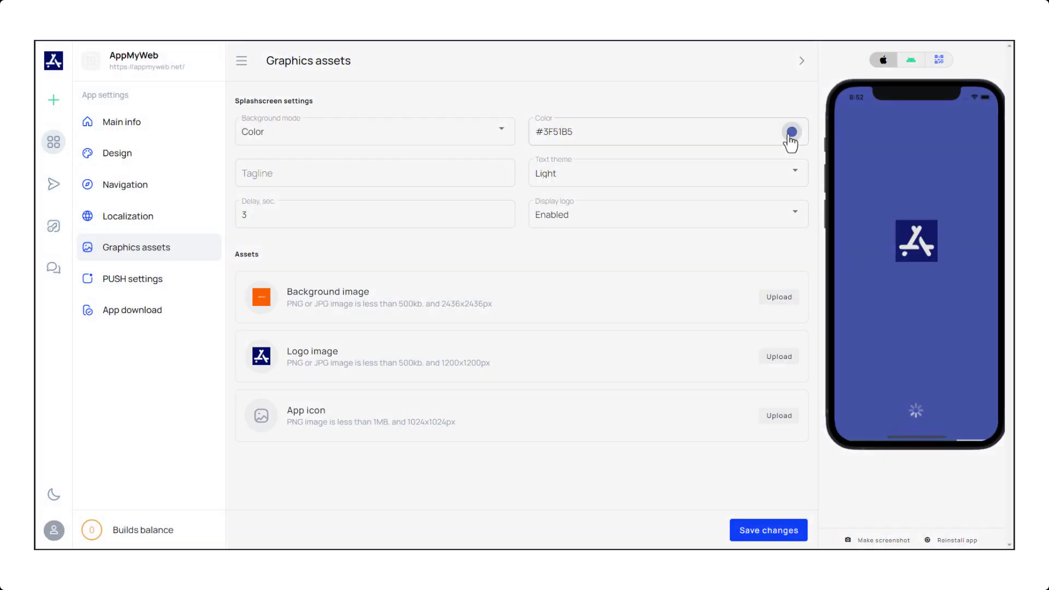
- Set the splash screen background color to #010C66 and save the graphics assets changes
left_click(791, 132)
triple_click(559, 344)
type("#010C66")
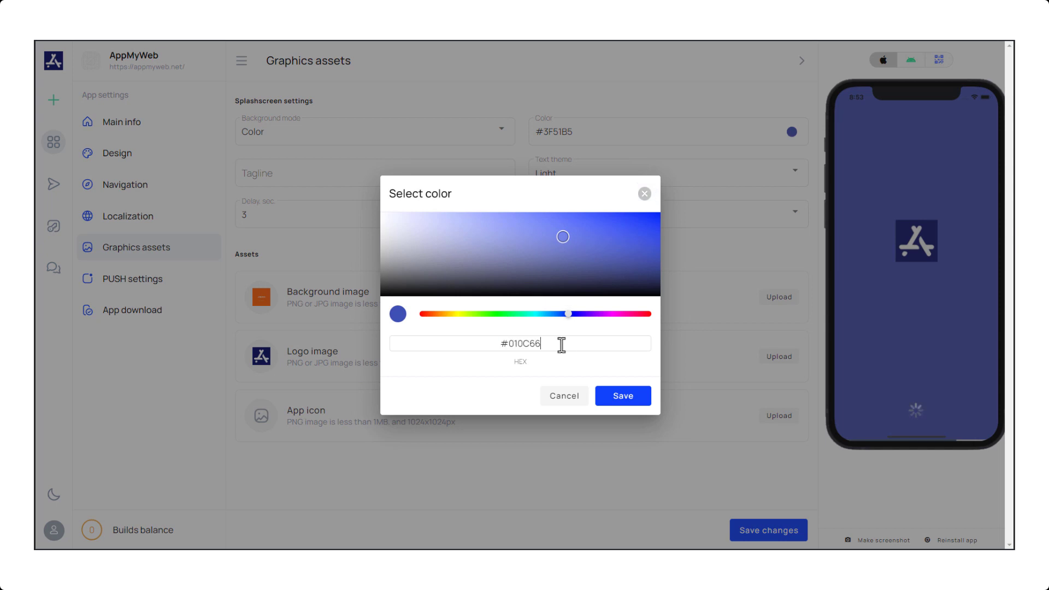
left_click(623, 393)
left_click(755, 533)
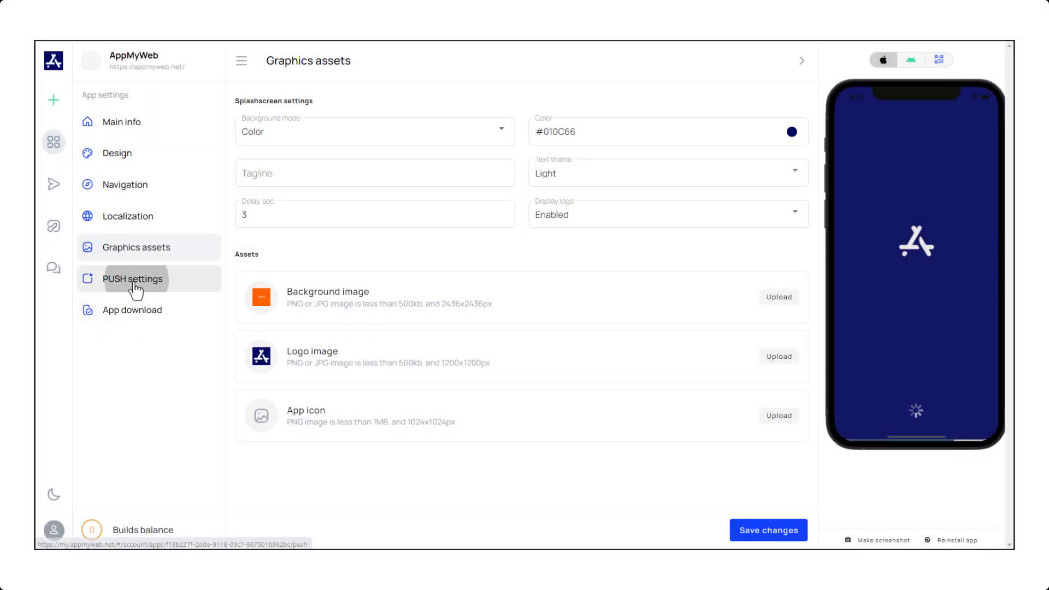
- Open the app's push settings and log in to OneSignal with a Google account
left_click(135, 284)
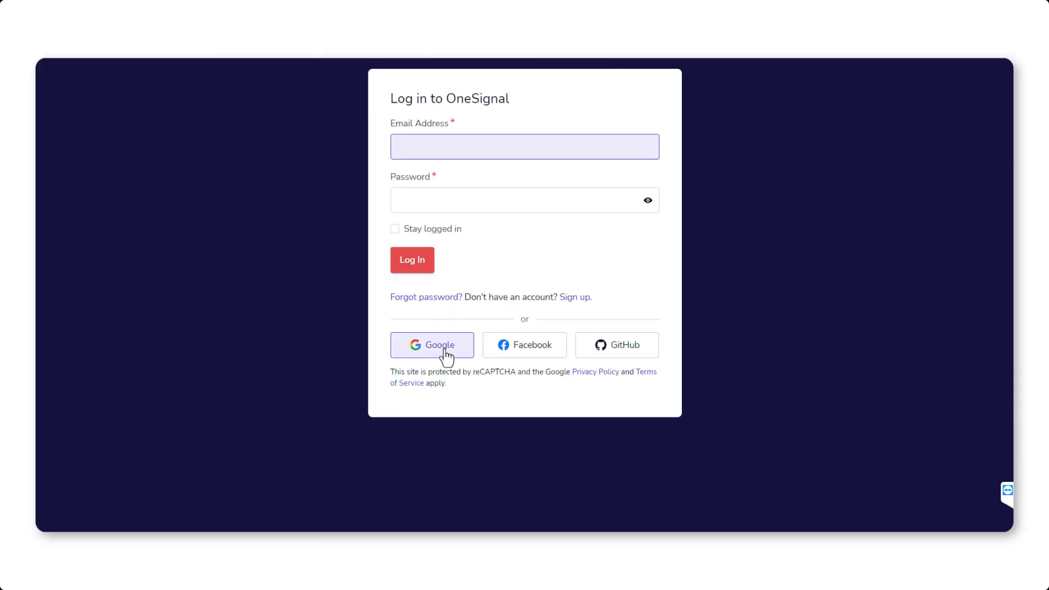
left_click(446, 355)
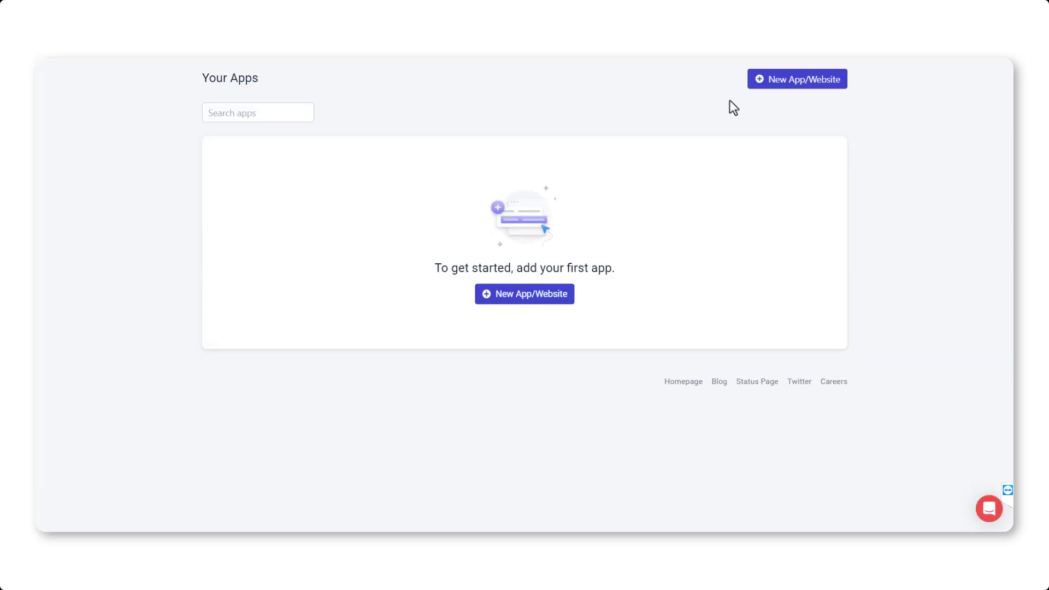
- Create a new OneSignal app named Appmyweb for Google Android (FCM) and proceed to its configuration
left_click(781, 83)
type("Appmyweb")
left_click(347, 241)
left_click(276, 345)
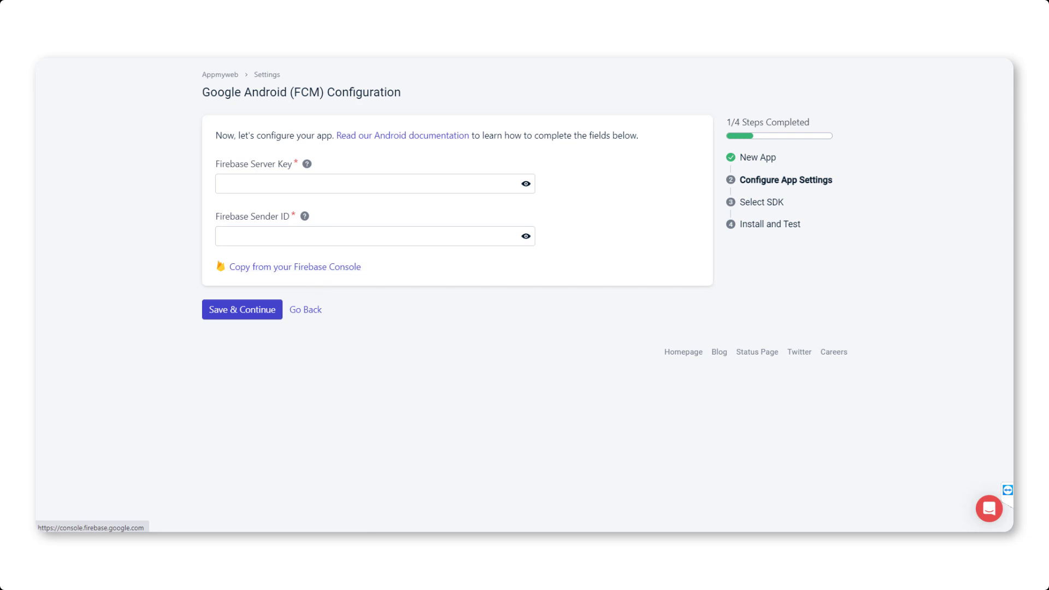
- Switch to the Firebase console and start a project named Appmyweb, accepting the Firebase terms and confirming professional use
left_click(295, 266)
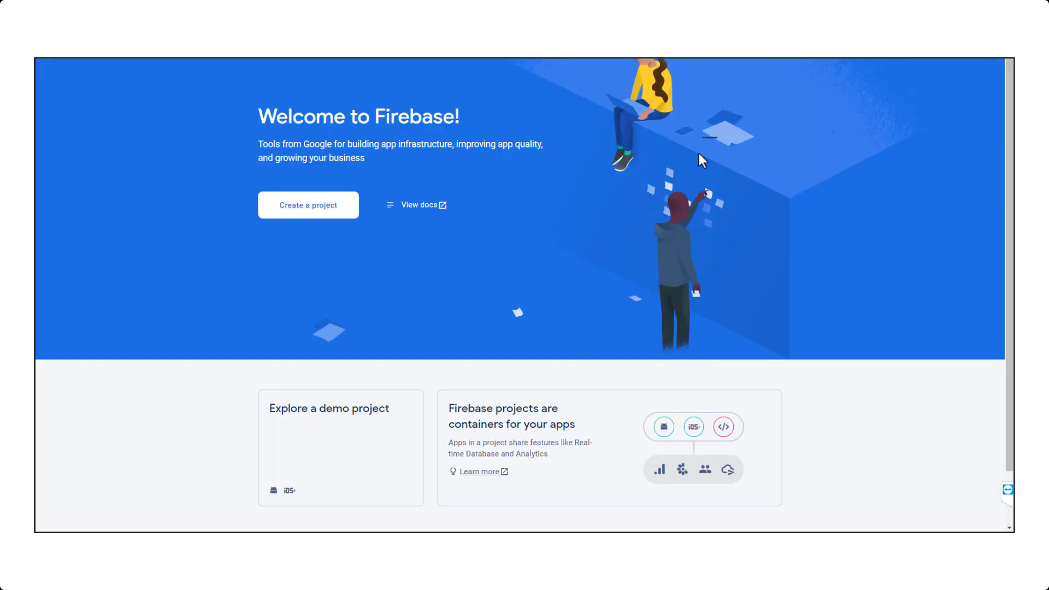
left_click(310, 212)
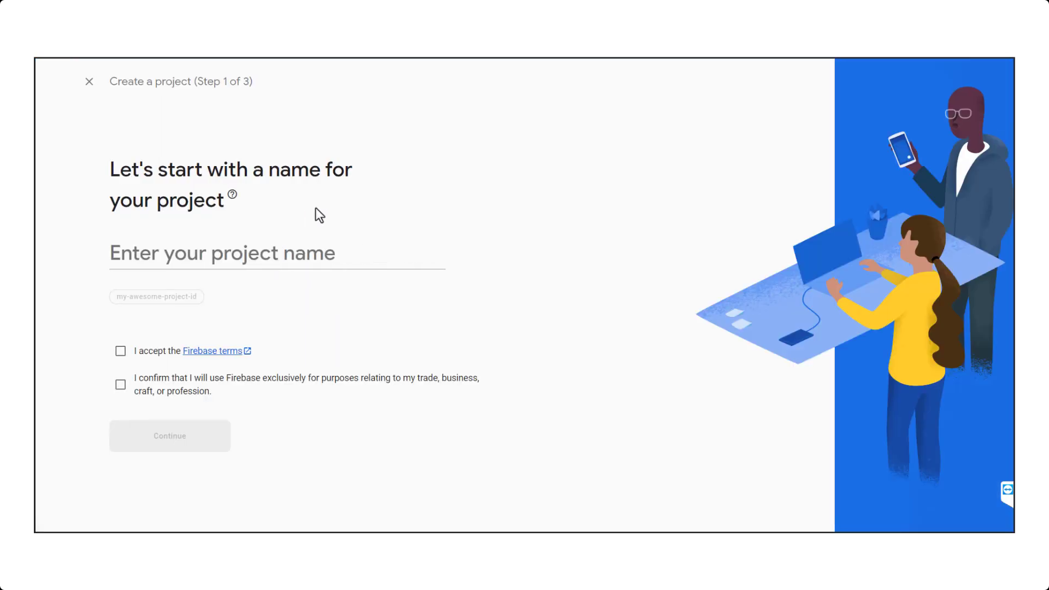
left_click(248, 257)
type("Appmyweb")
left_click(121, 351)
left_click(120, 385)
left_click(162, 431)
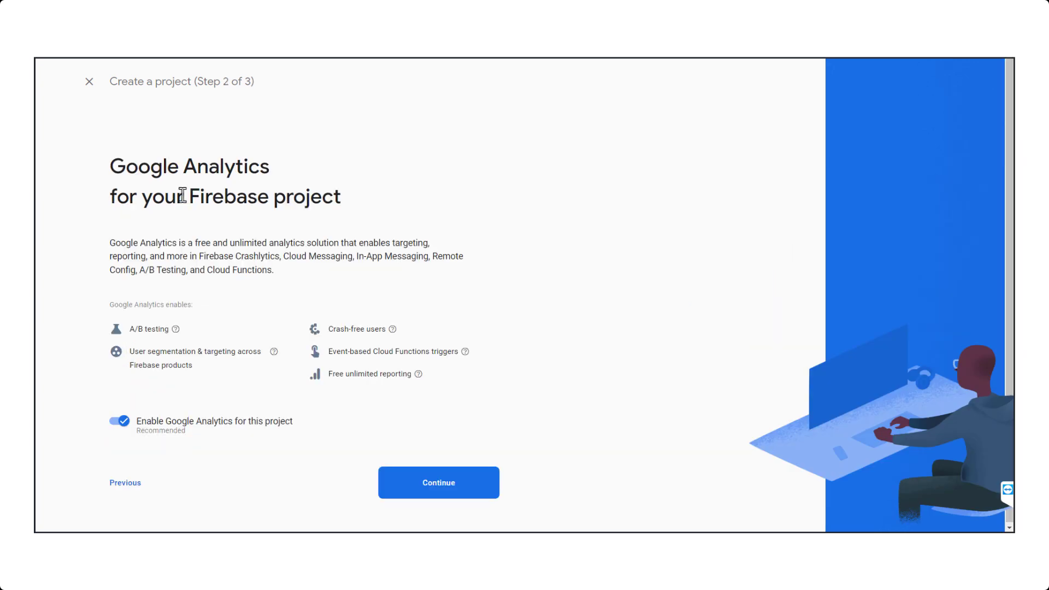
- Finish creating the Firebase project with Google Analytics enabled
left_click(448, 489)
left_click(118, 399)
left_click(430, 484)
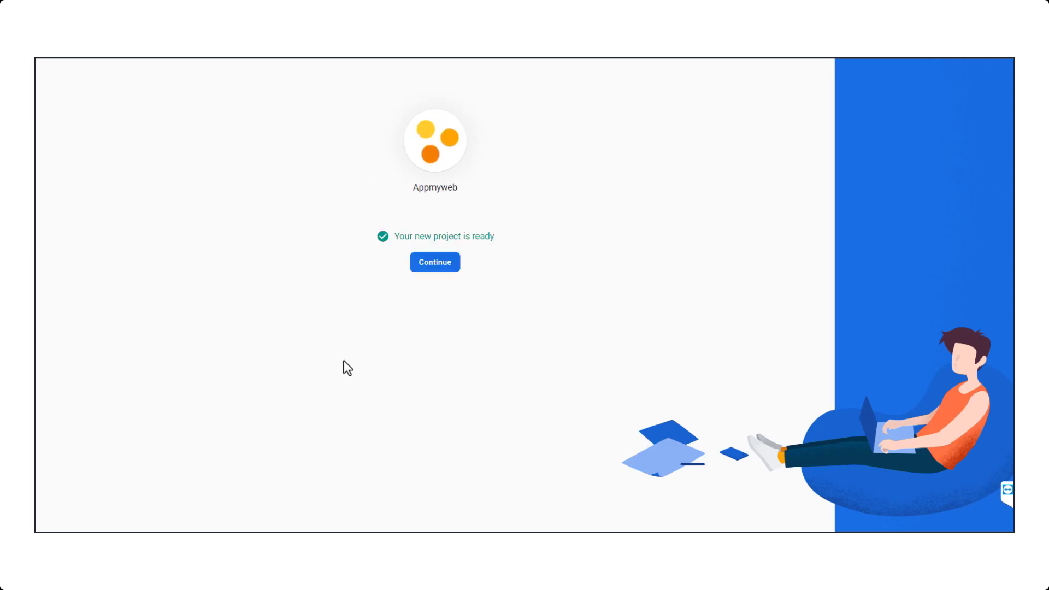
- Continue to the new Appmyweb Firebase project and open its project settings
left_click(436, 263)
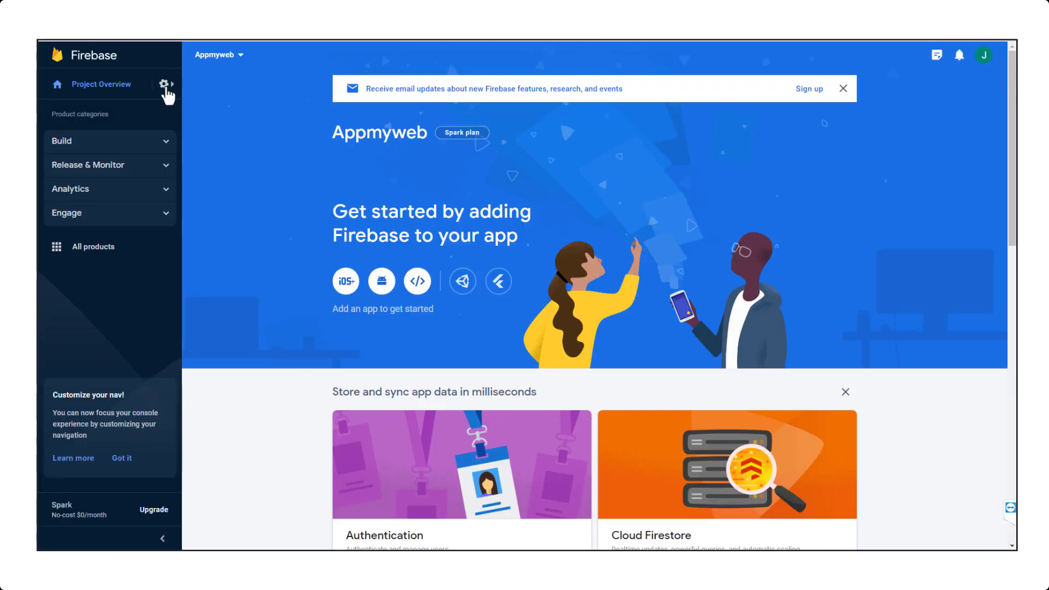
left_click(165, 89)
left_click(229, 80)
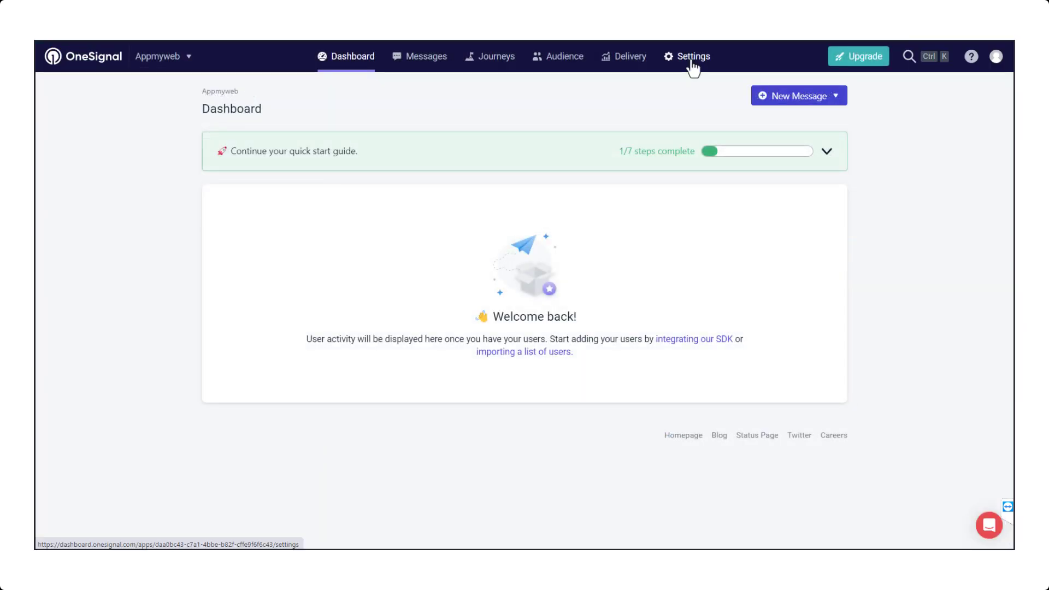
- Switch to OneSignal and open the Appmyweb app's keys and IDs settings
left_click(692, 61)
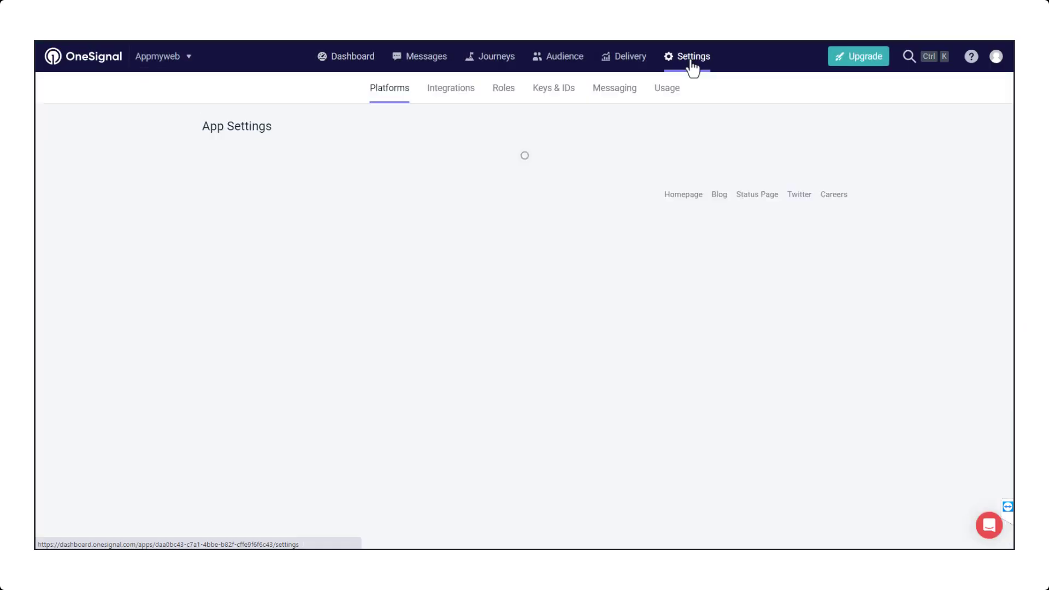
left_click(546, 89)
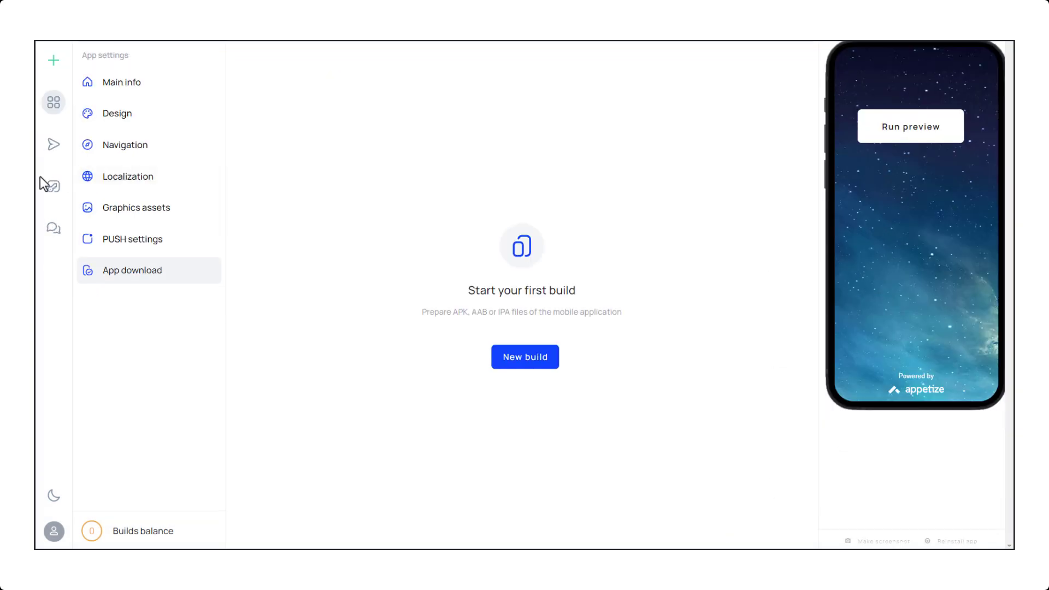
- Return to the AppMyWeb account settings and save a new Android signing key named Appmyweb, without uploading a custom key
left_click(53, 182)
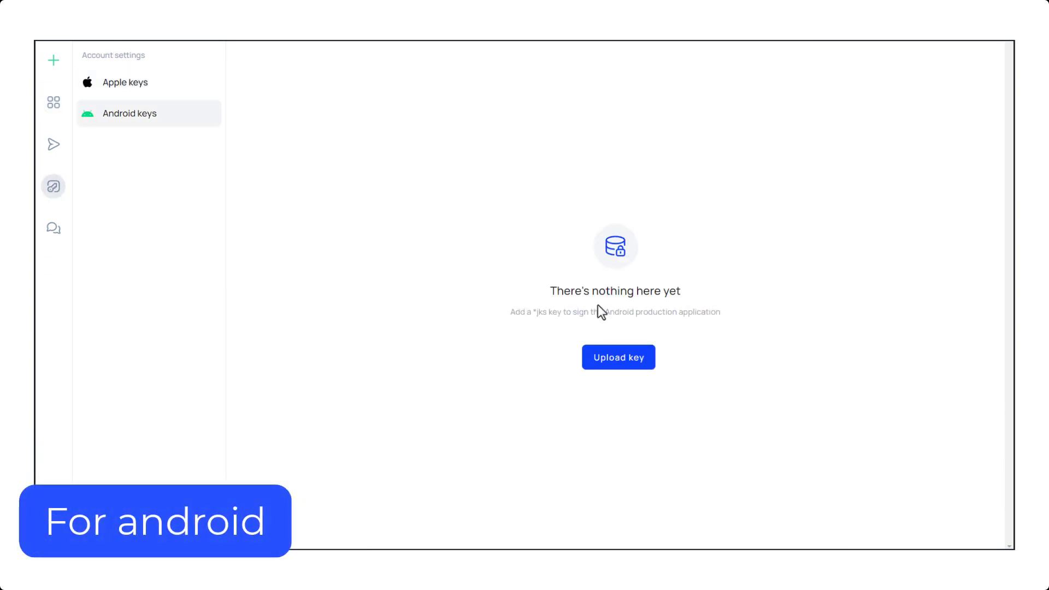
left_click(605, 353)
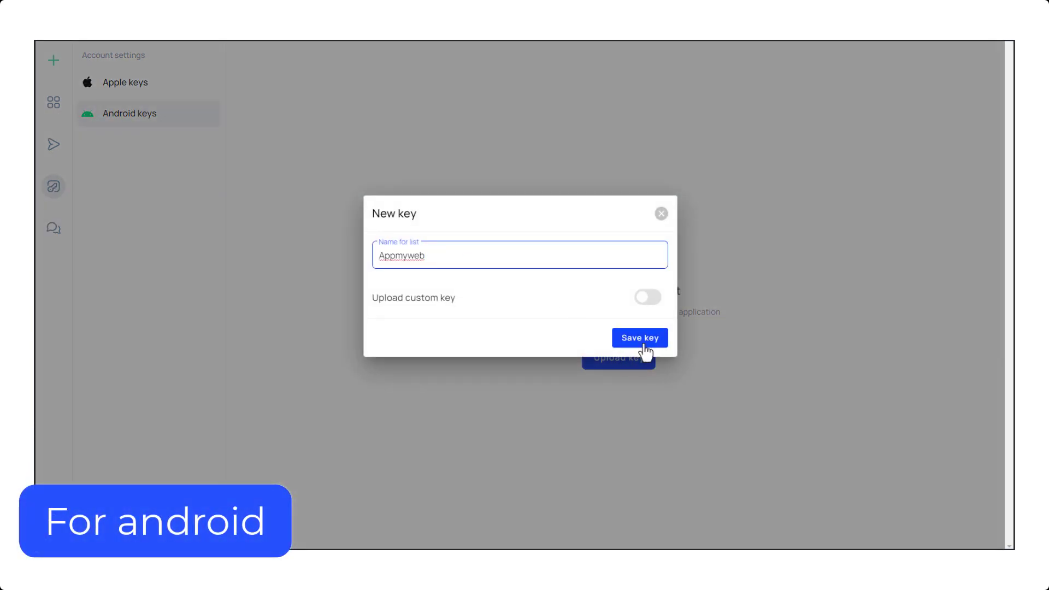
left_click(644, 346)
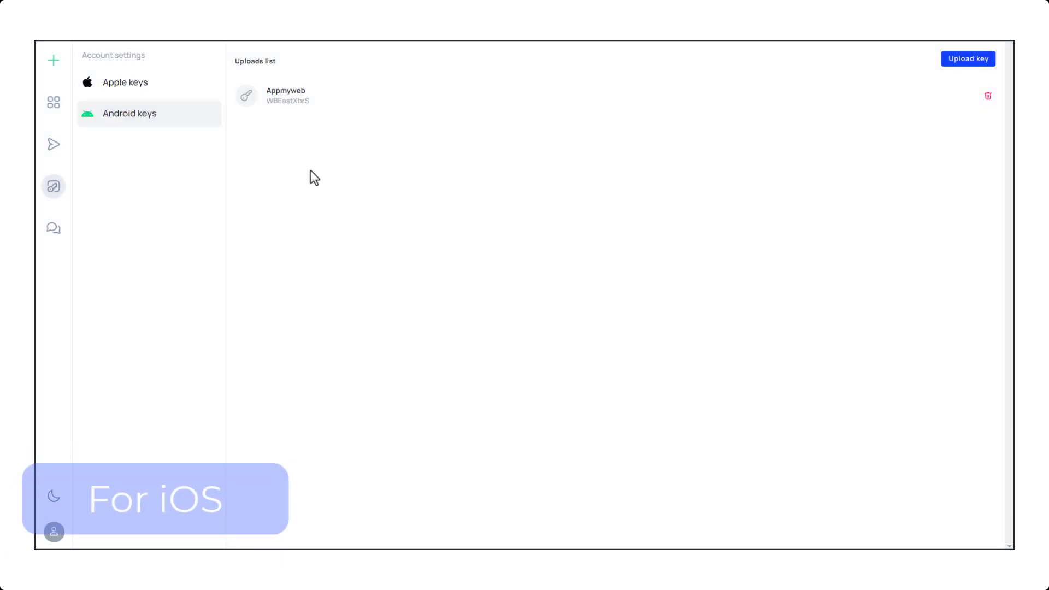
- Open the upload form for an Apple signing key, and open the AppMyWeb app's download section
left_click(158, 82)
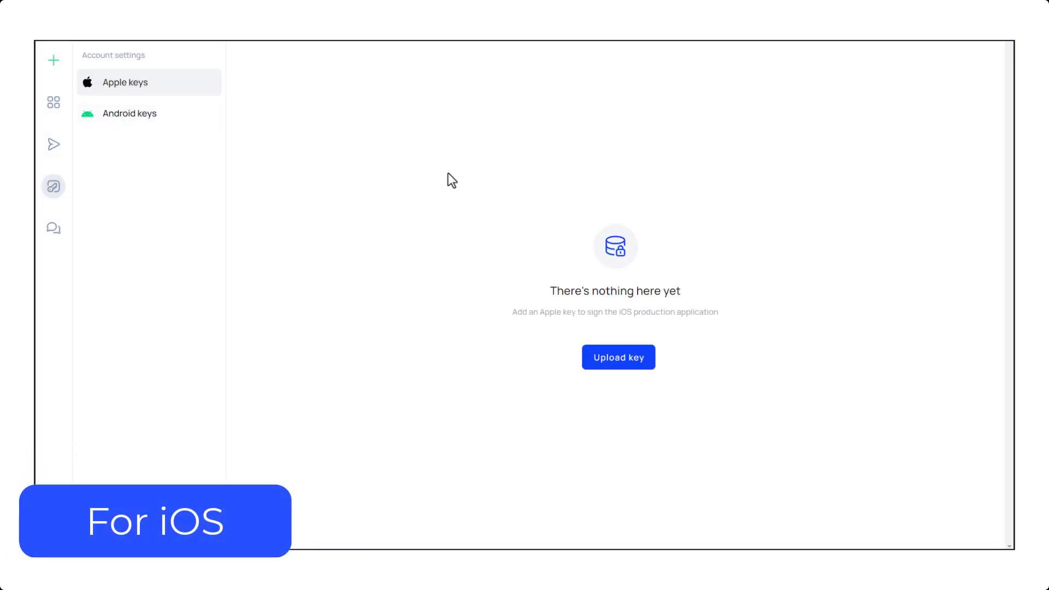
left_click(633, 358)
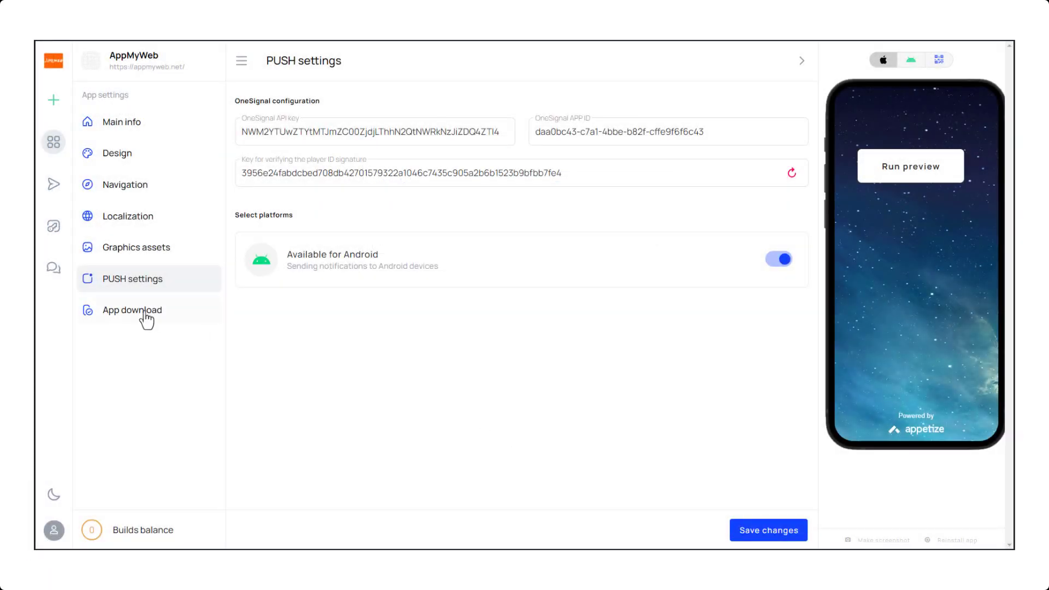
left_click(146, 311)
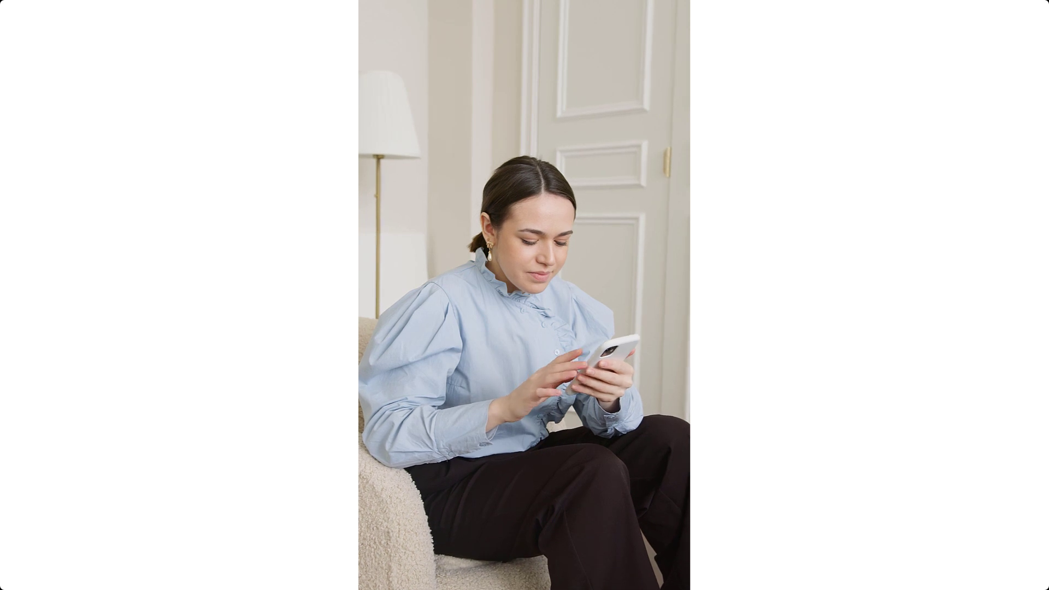
- Send a support message asking "How can i purchase app builds?" with the sender's name and e-mail filled in
left_click(524, 493)
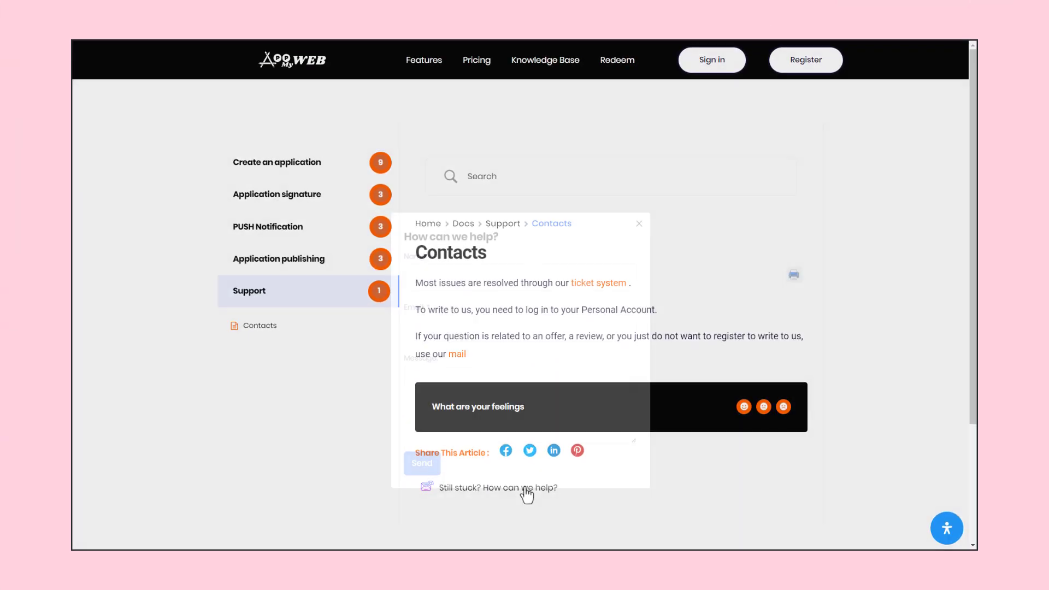
left_click(466, 278)
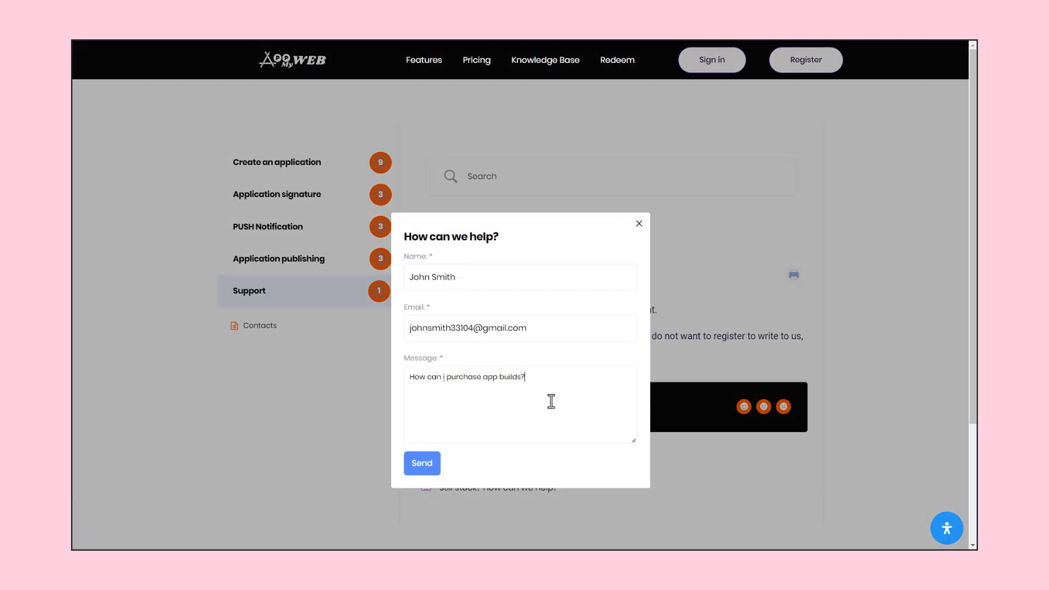
left_click(418, 468)
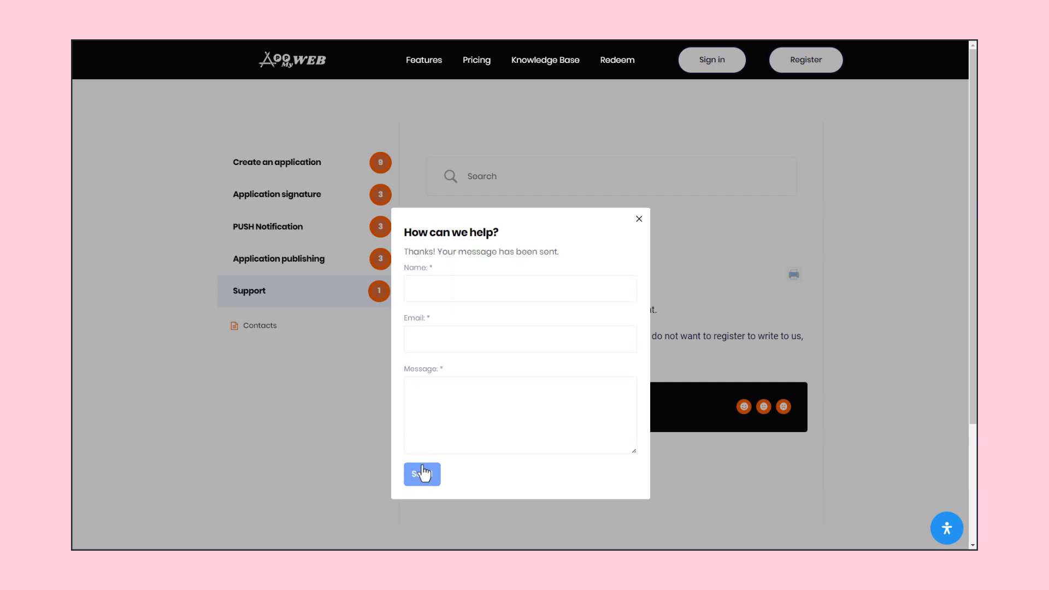